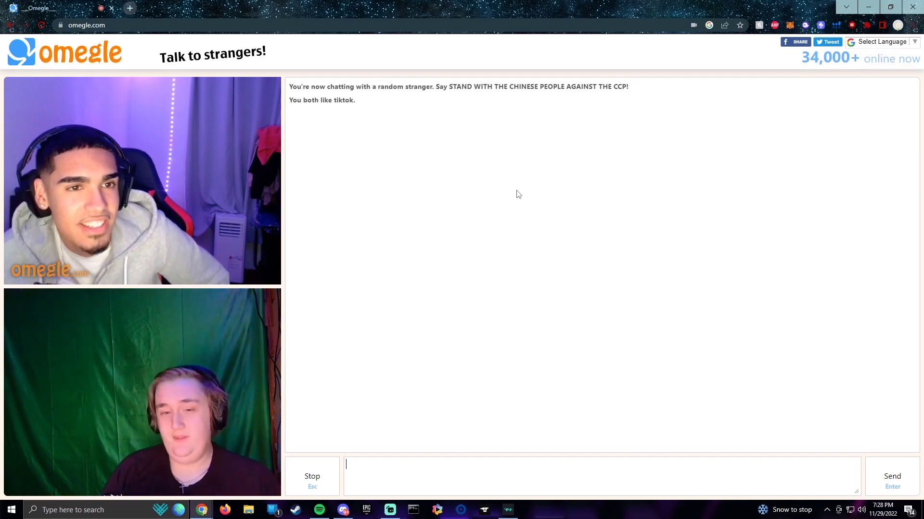
Step: Stop the video chat with the current TikTok-interest stranger using Esc
key("Escape")
Step: Skip past two strangers with Esc until a new TikTok-interest video chat connects
key("Escape")
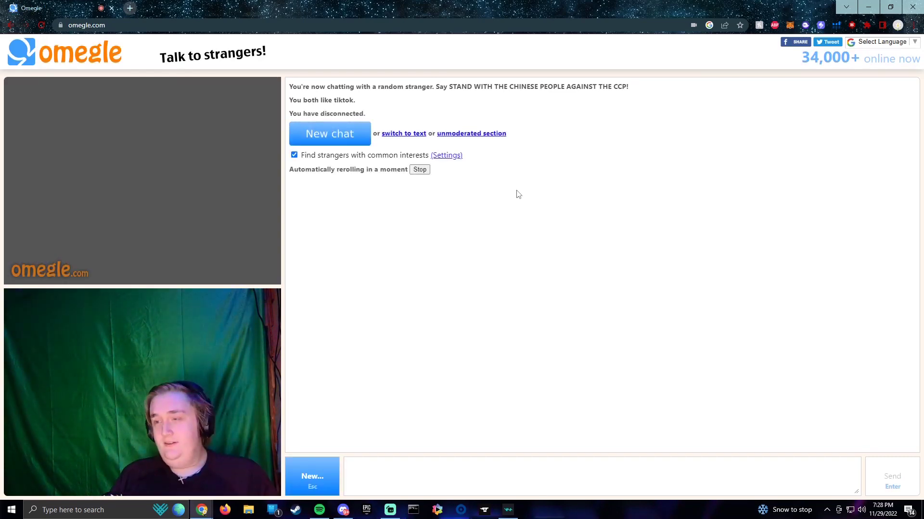
key("Escape")
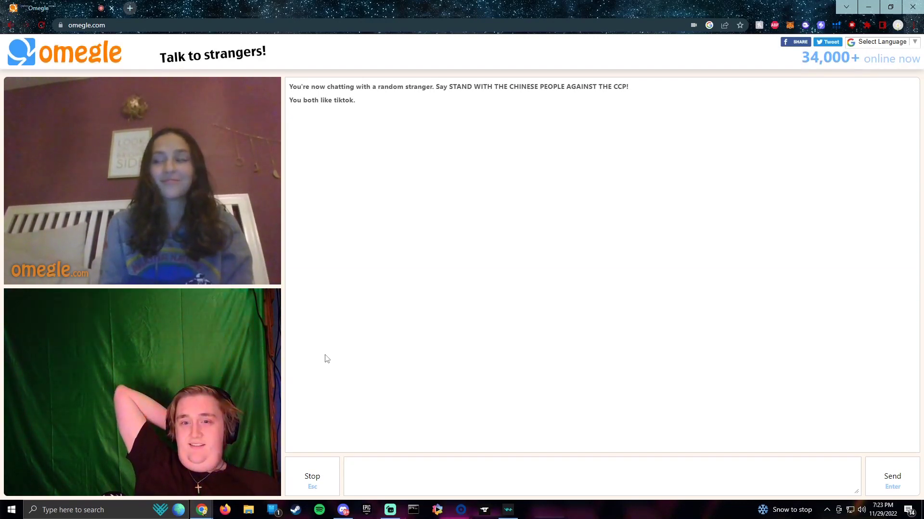
key("Escape")
key("Escape")
key("Escape")
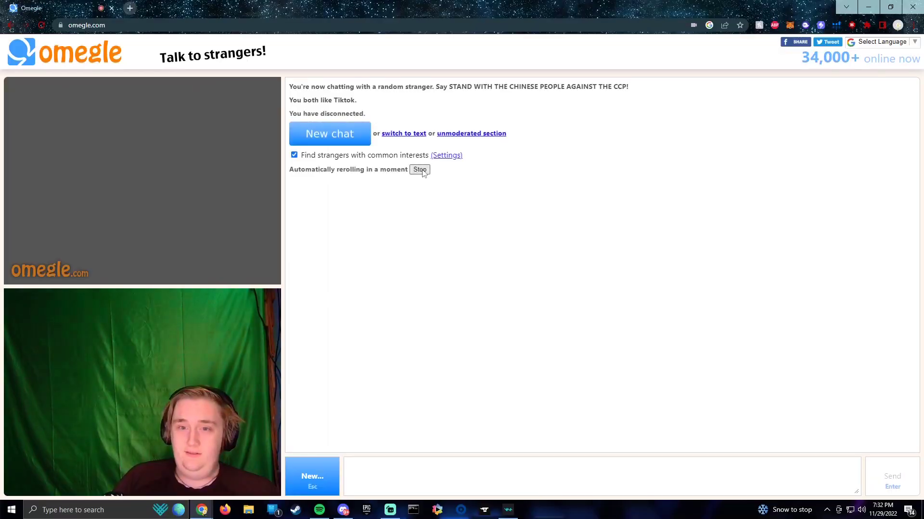
key("Escape")
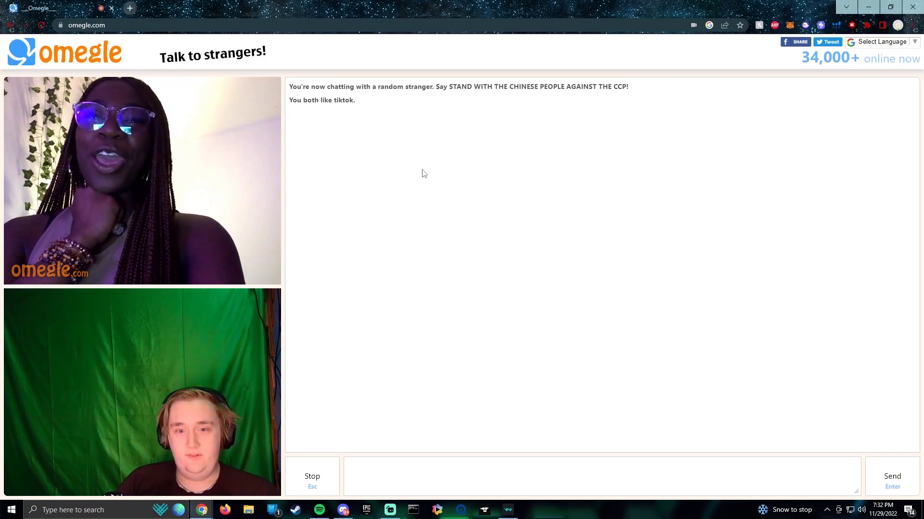
Step: Skip through several more TikTok-interest strangers with Esc, leaving a new chat loading
key("Escape")
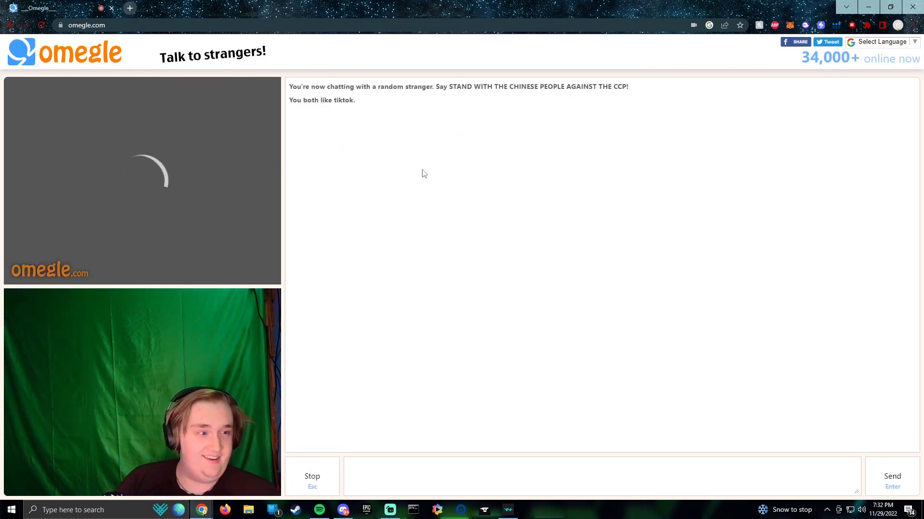
key("Escape")
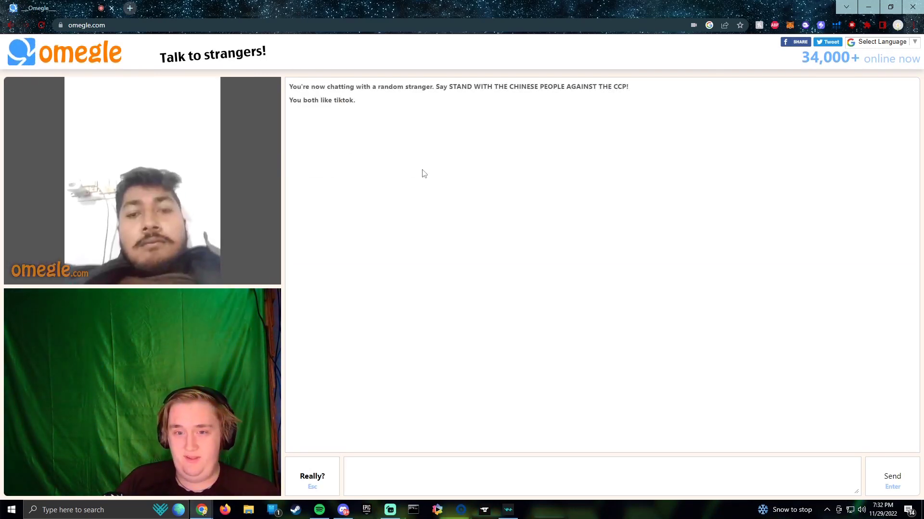
key("Escape")
key("Escape")
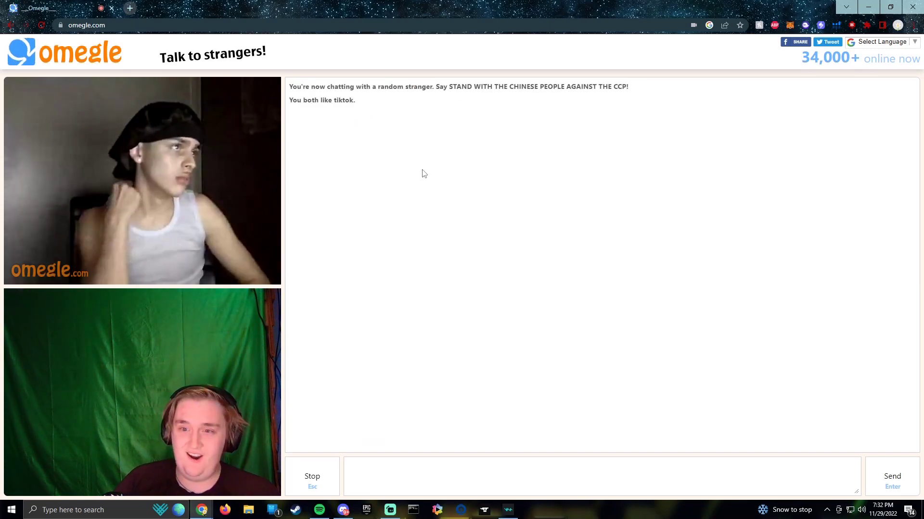
key("Escape")
key("Escape")
key("Escape")
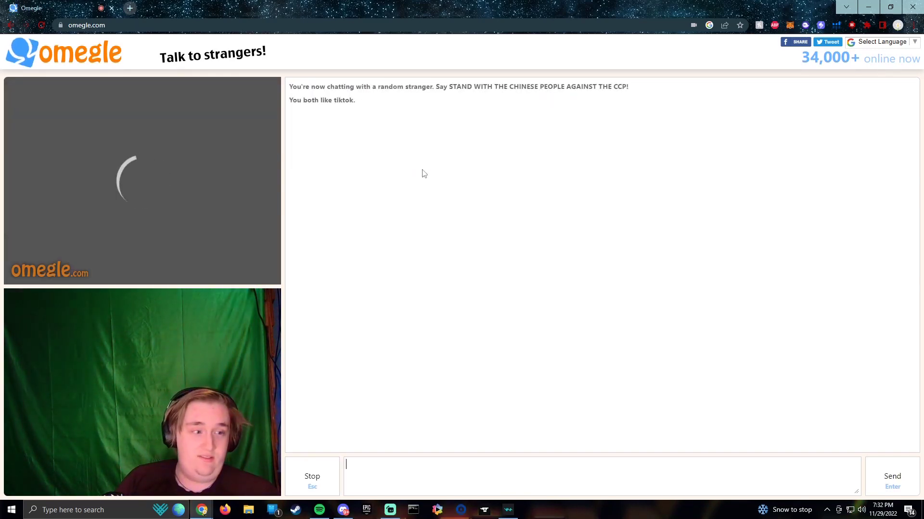
key("Escape")
key("Escape")
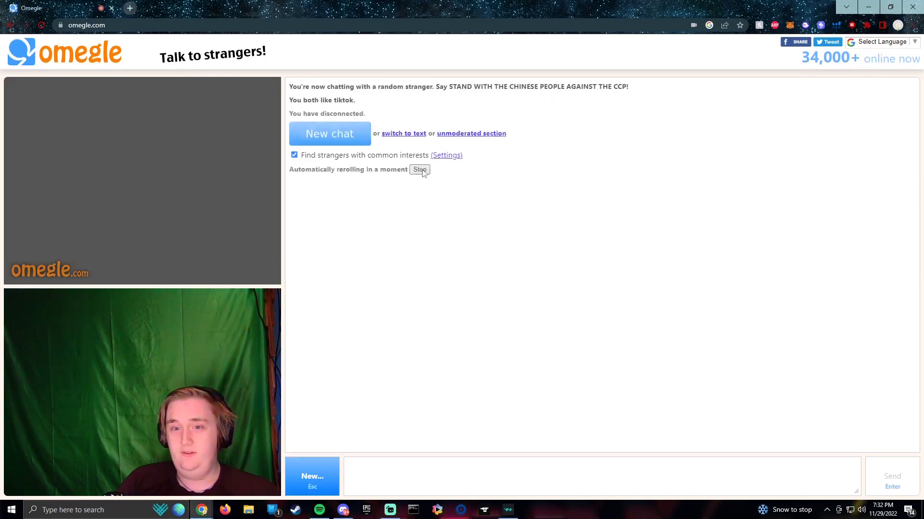
key("Escape")
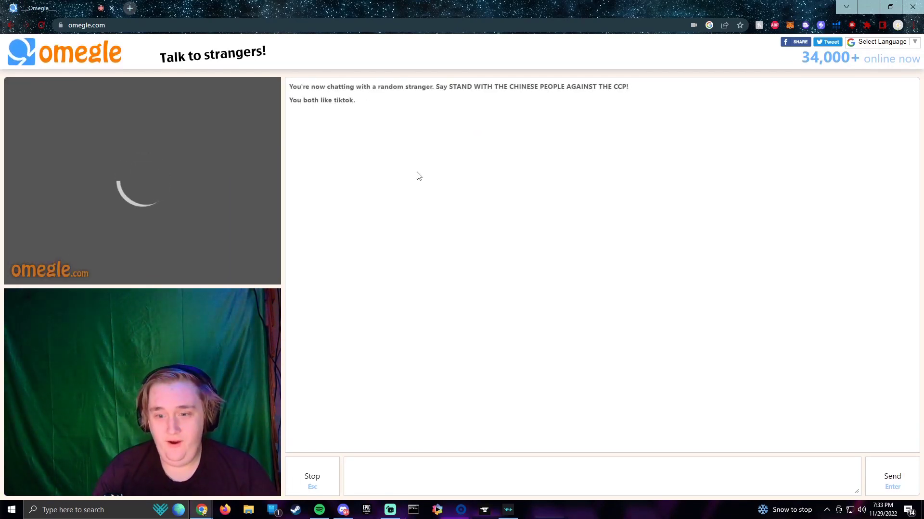
key("Escape")
key("Escape")
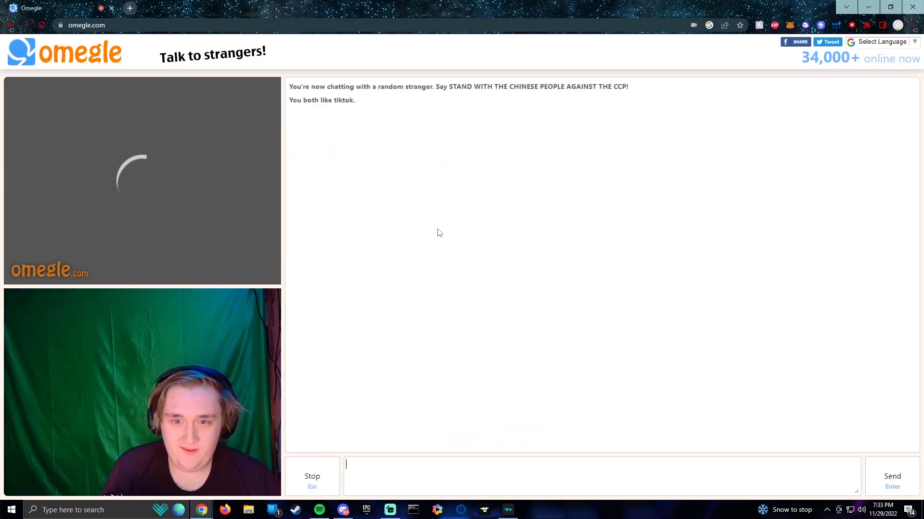
key("Escape")
key("Escape")
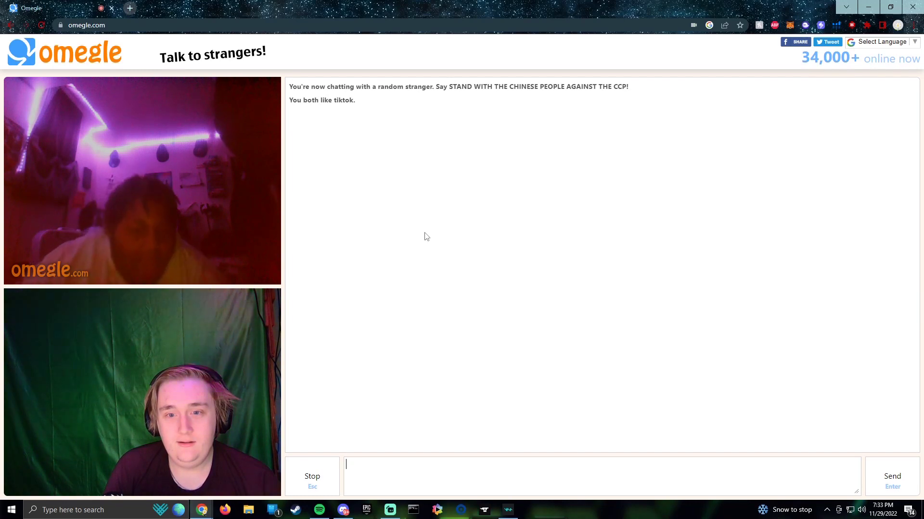
key("Escape")
key("Escape")
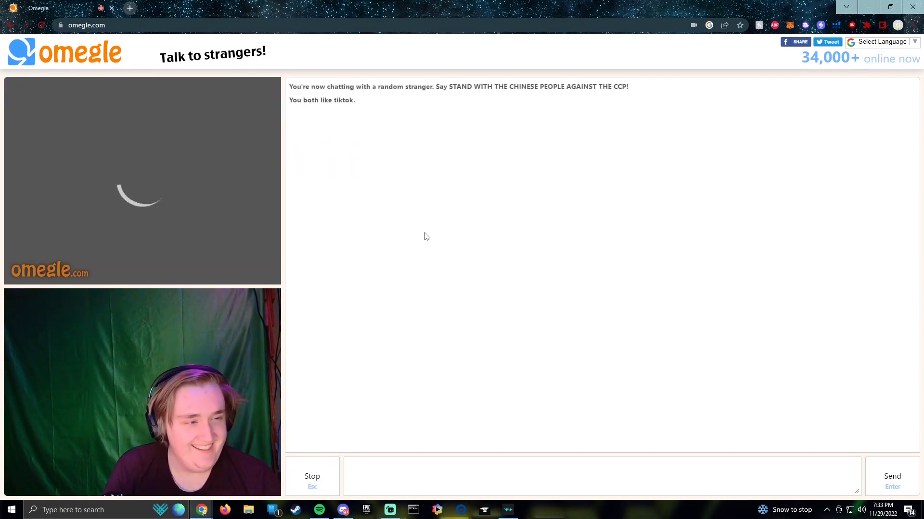
key("Escape")
key("Escape")
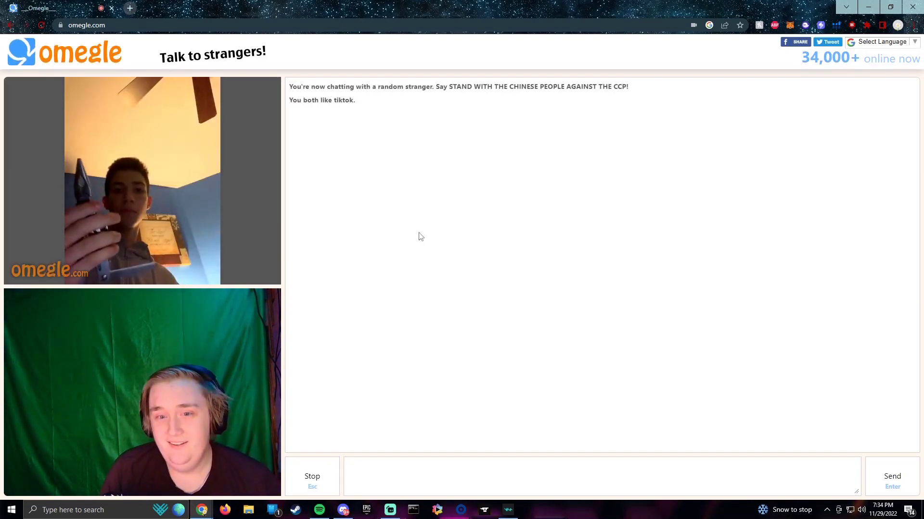
key("Escape")
key("Escape")
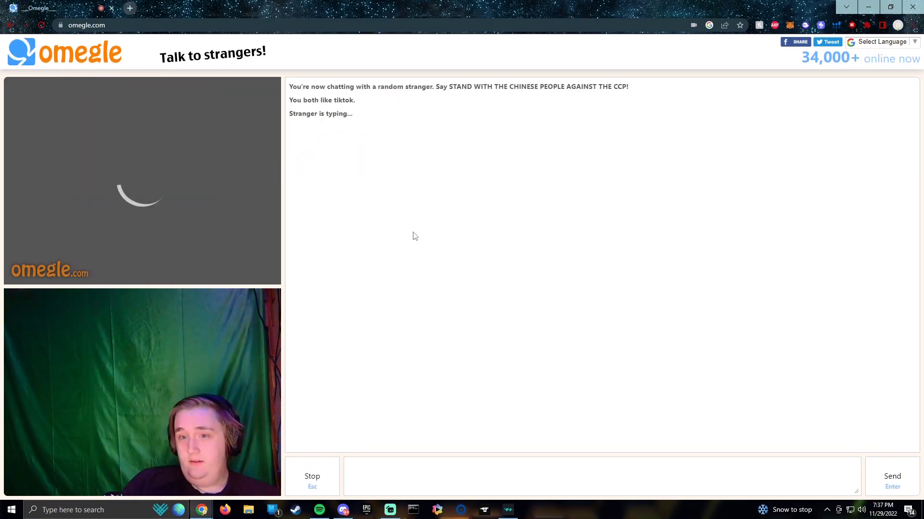
Step: Skip the next strangers using Esc and the Stop / New button
key("Escape")
key("Escape")
key("Escape")
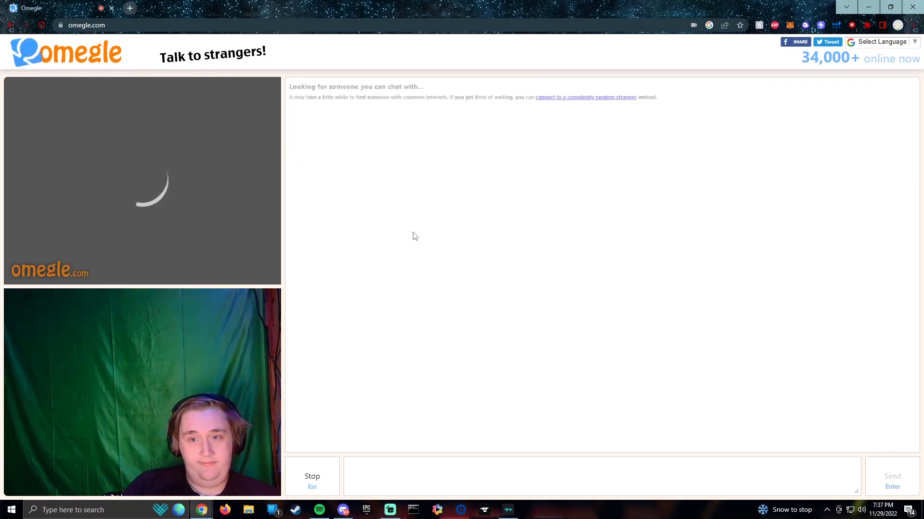
key("Escape")
key("Escape")
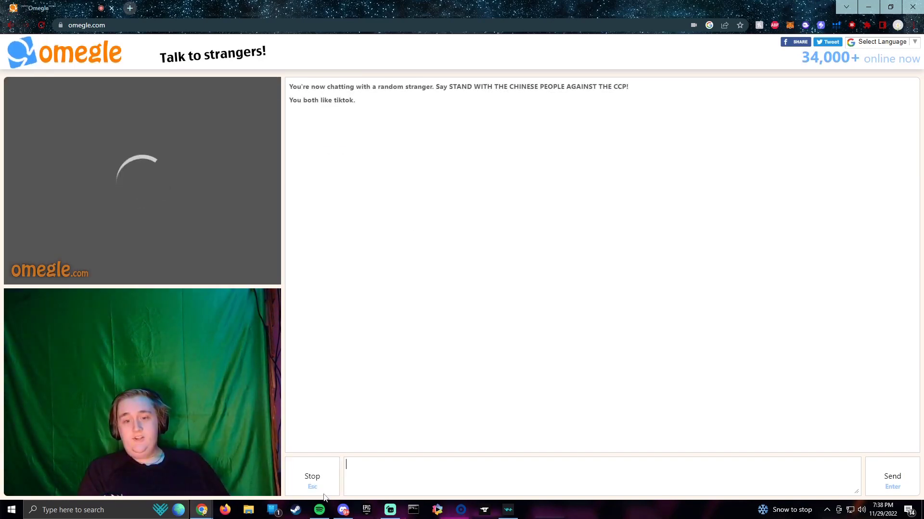
key("Escape")
key("Escape")
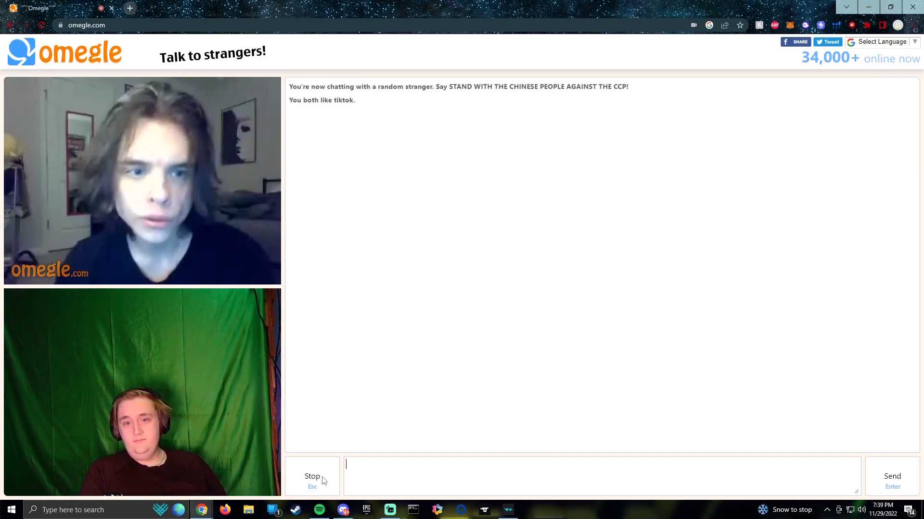
left_click(322, 477)
left_click(321, 478)
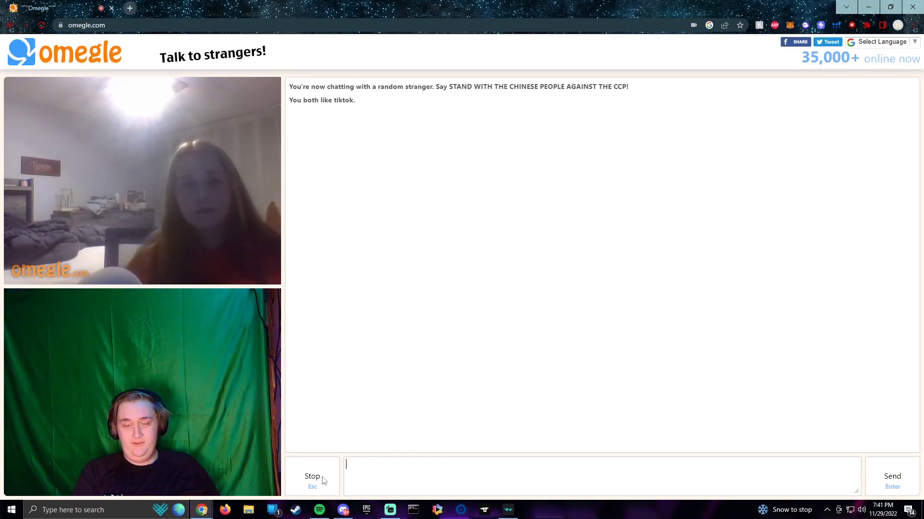
left_click(322, 477)
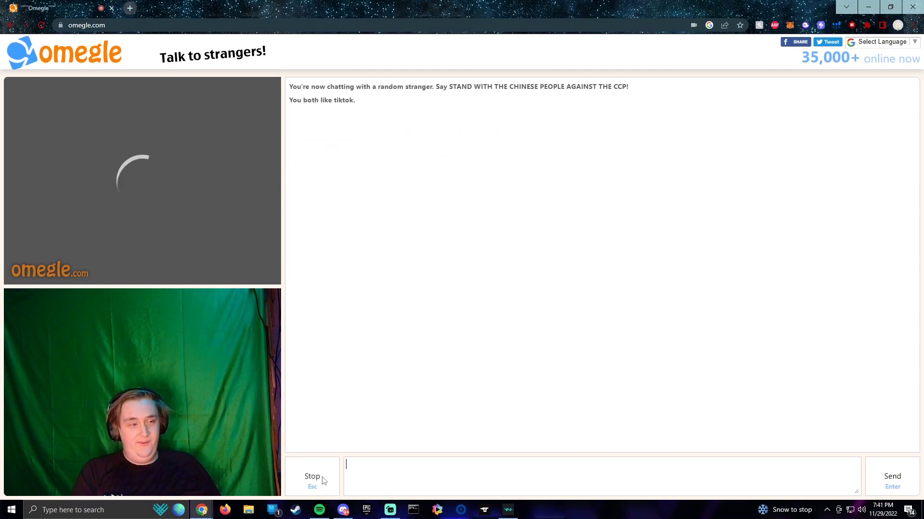
double_click(322, 478)
Step: Skip one more stranger, then stop the final chat to disconnect
left_click(322, 477)
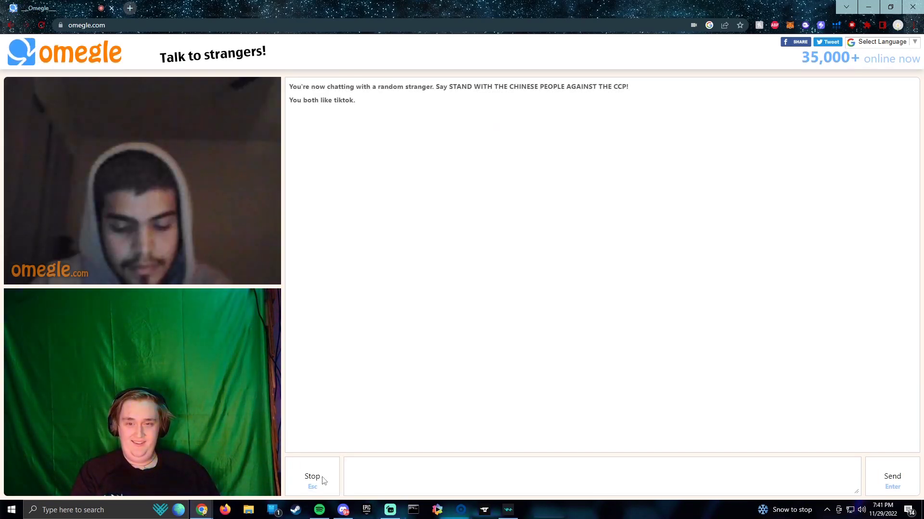
left_click(322, 477)
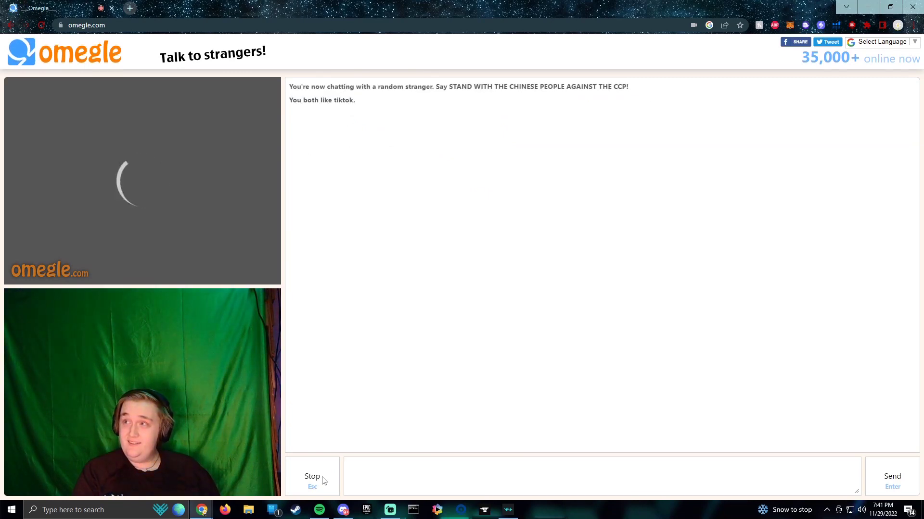
double_click(322, 477)
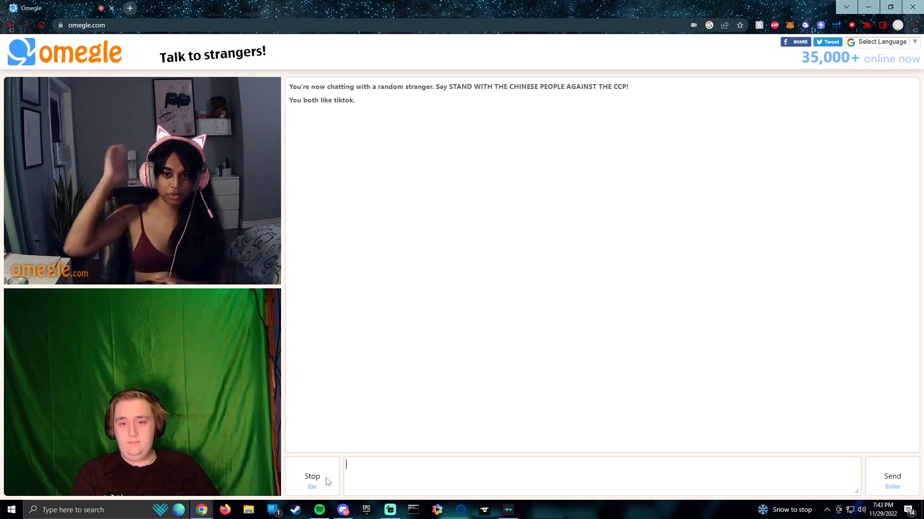
left_click(325, 477)
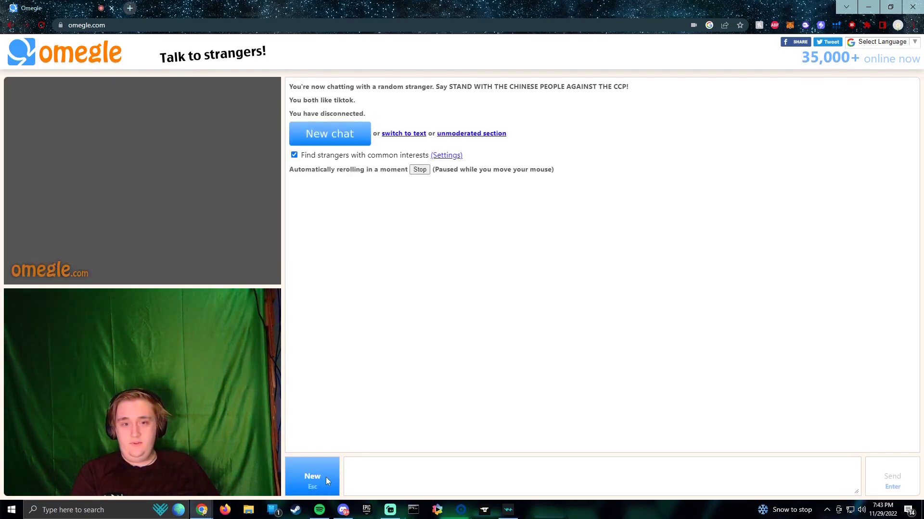
Step: Disconnect once more, turn off auto-reroll, and close the browser
left_click(327, 477)
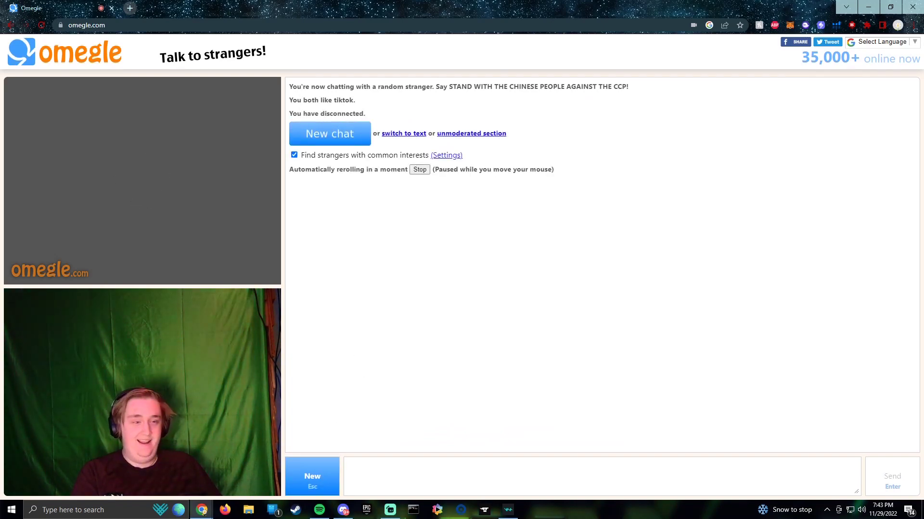
left_click(419, 169)
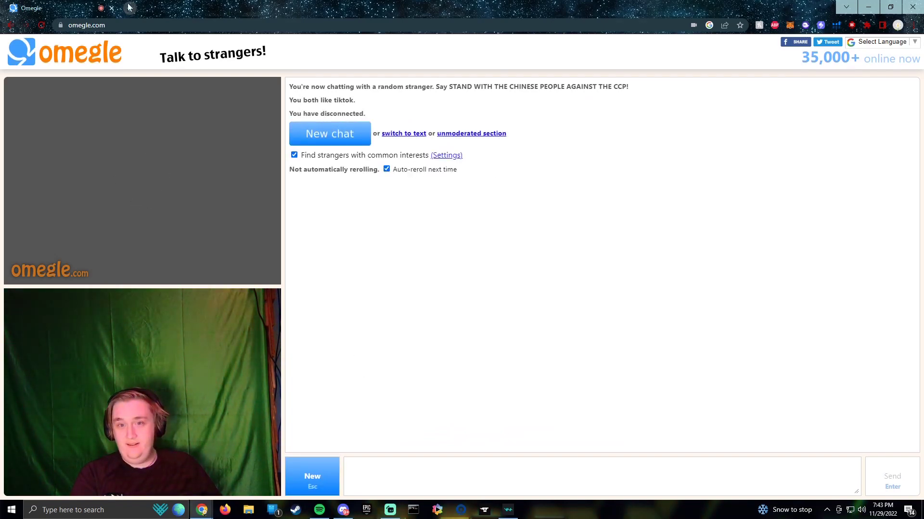
left_click(113, 9)
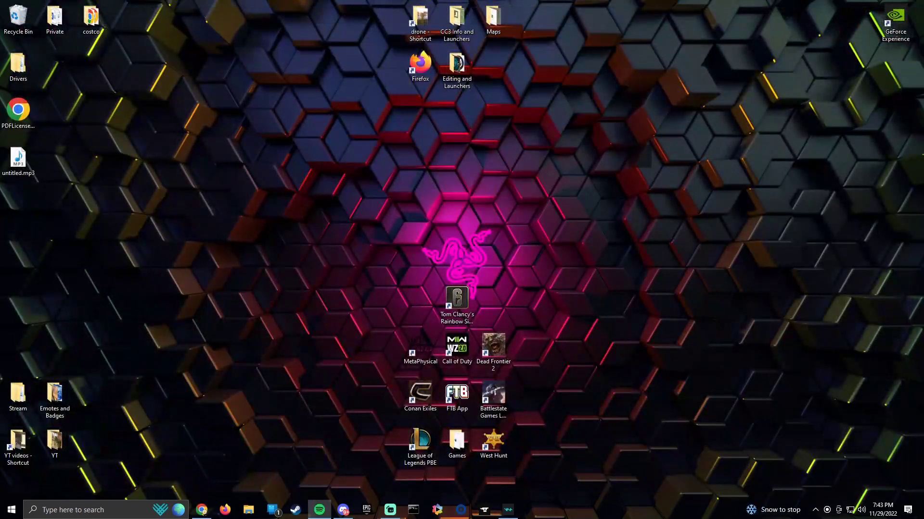